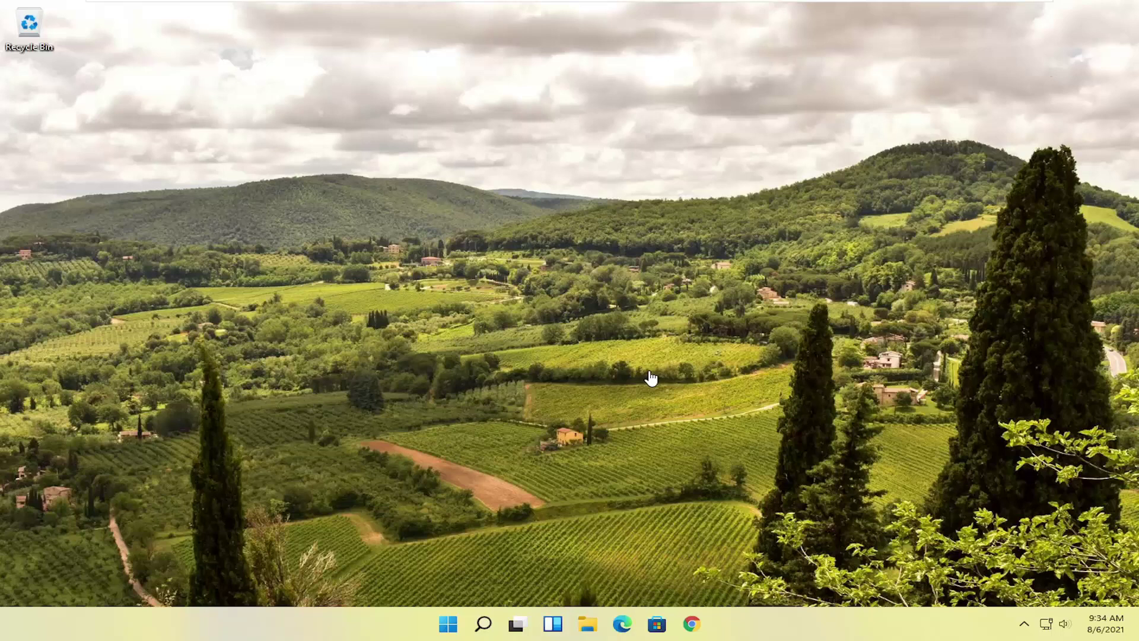
- Open File Explorer and go to C:\Users through This PC and Local Disk (C:)
click(589, 628)
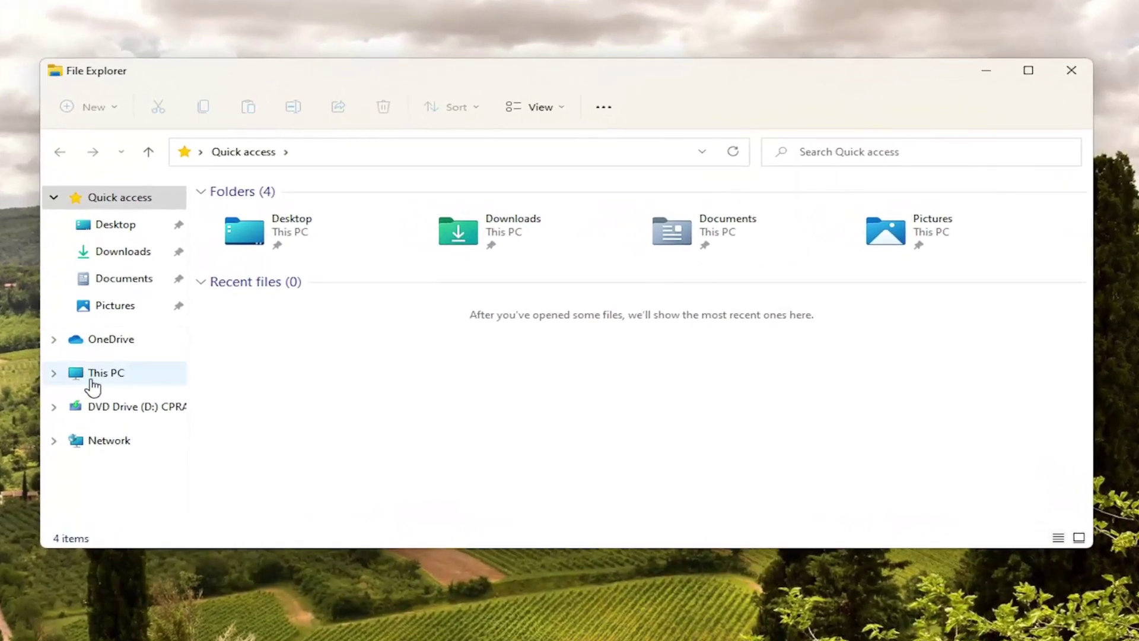
click(149, 391)
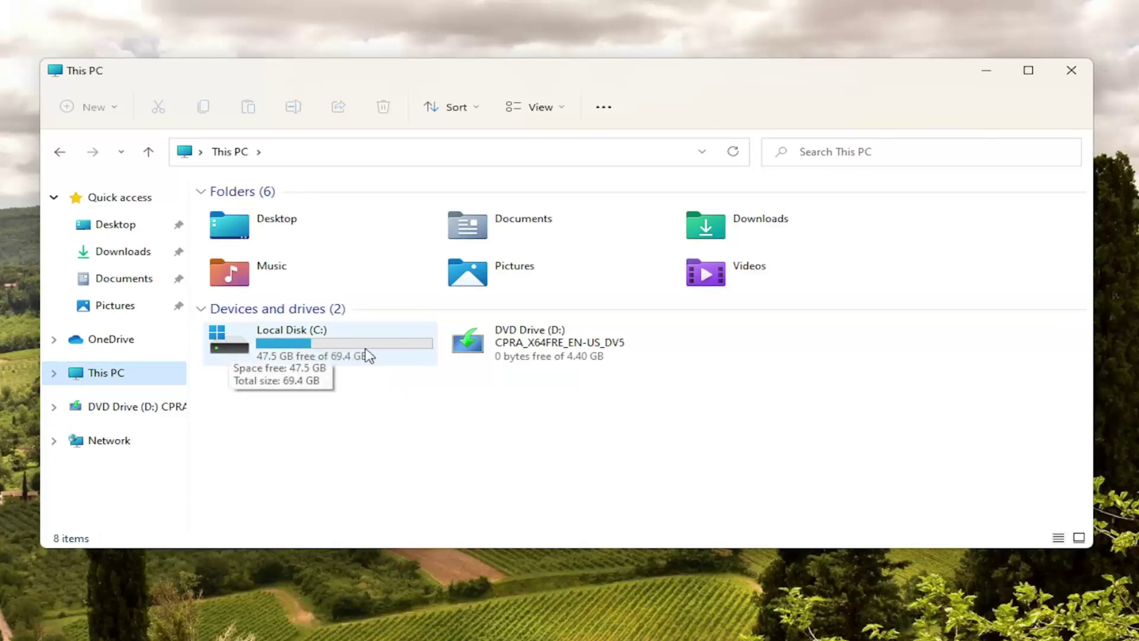
double_click(368, 354)
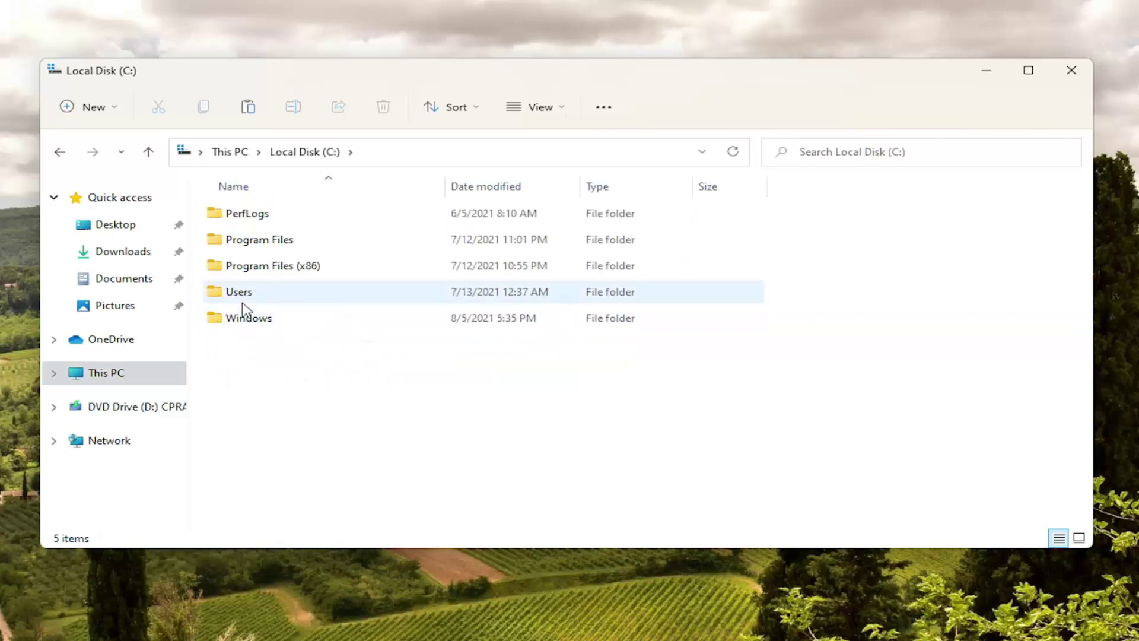
double_click(242, 293)
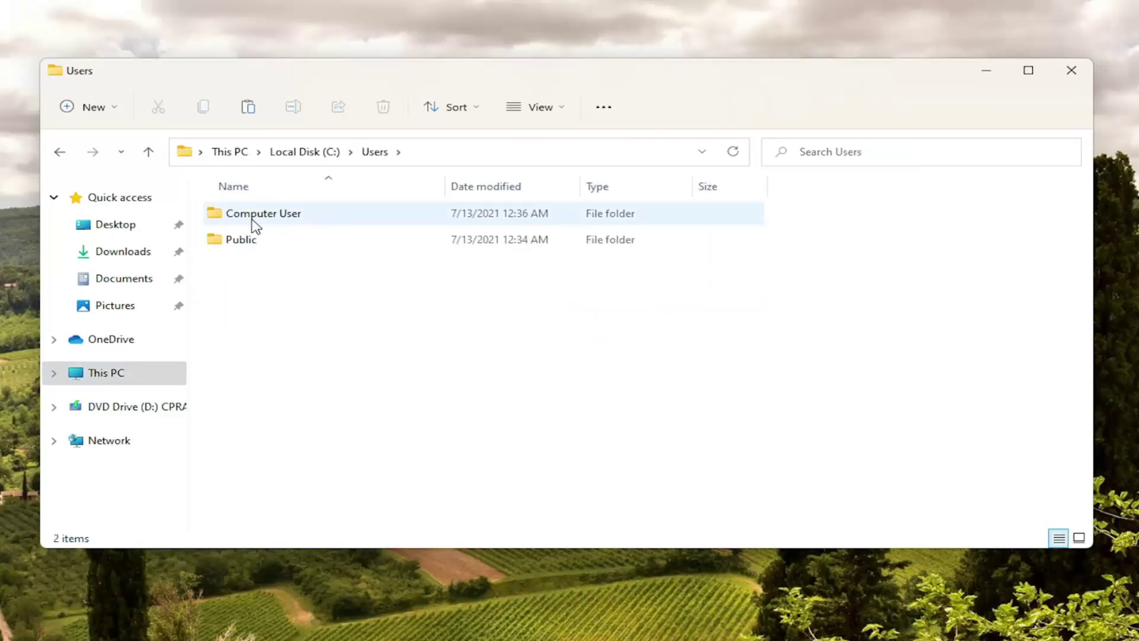
mouse_move(255, 225)
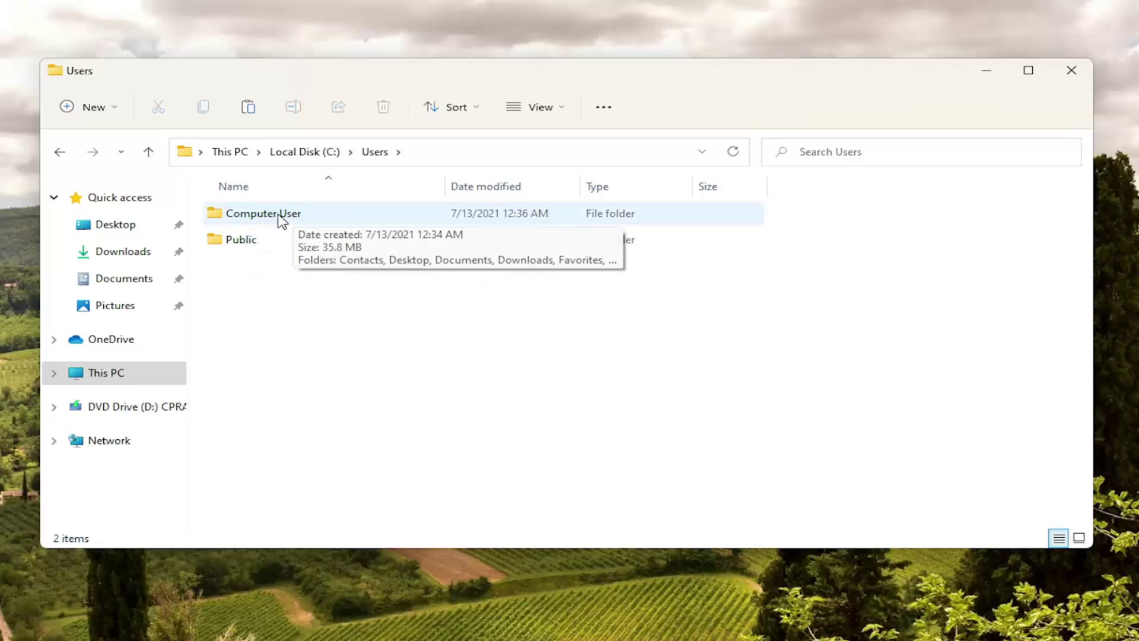
- Open the user's profile folder and turn on showing hidden items
double_click(282, 217)
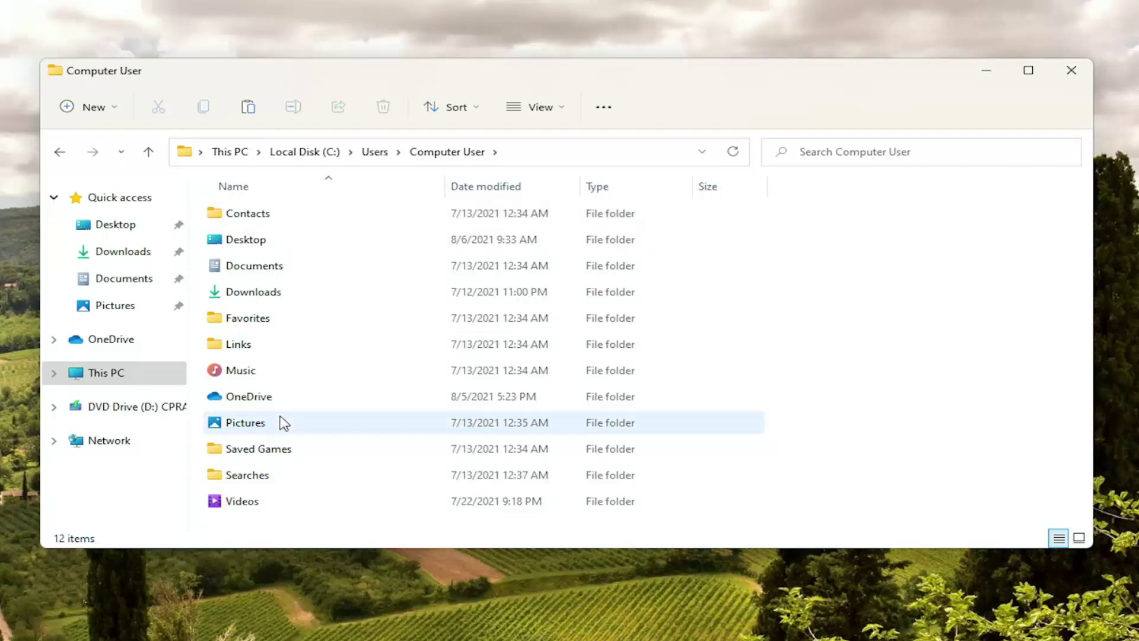
click(551, 112)
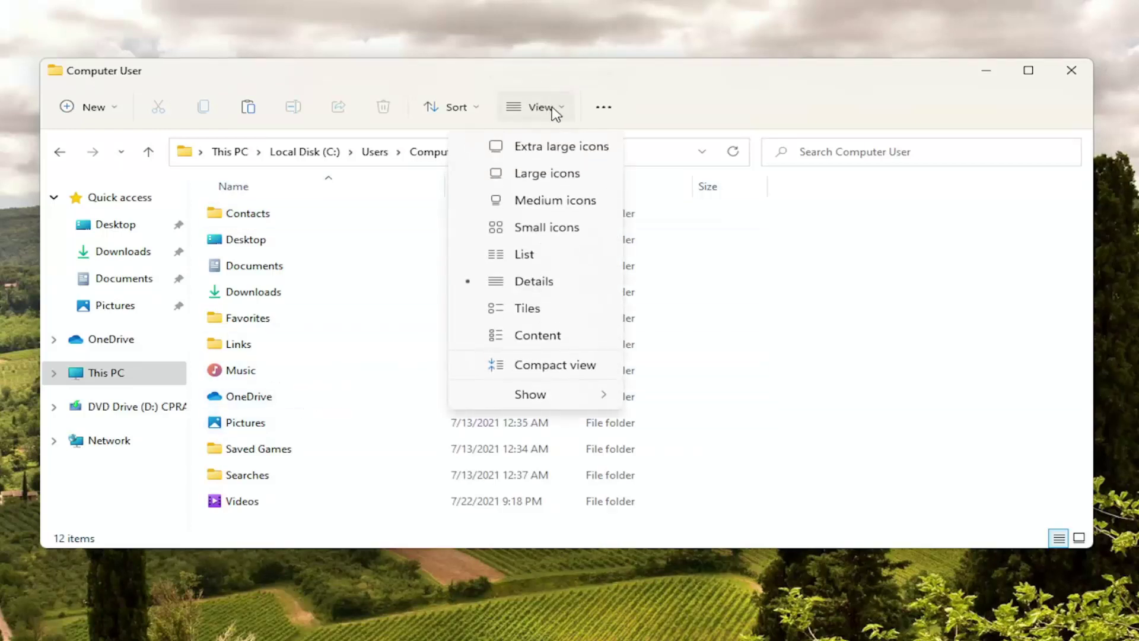
mouse_move(546, 398)
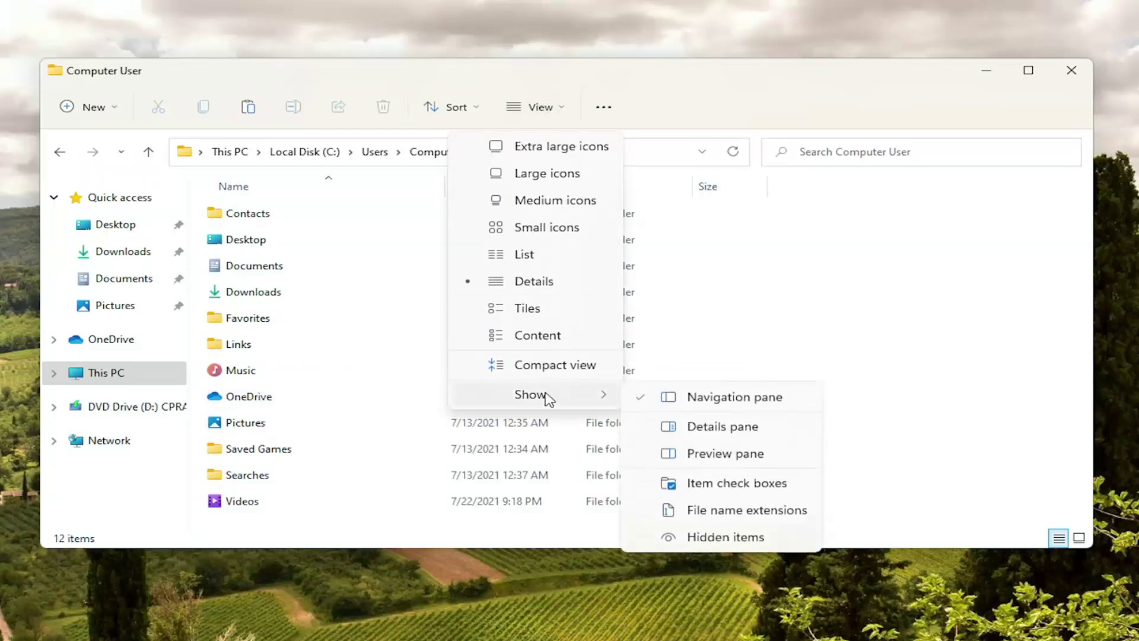
click(688, 538)
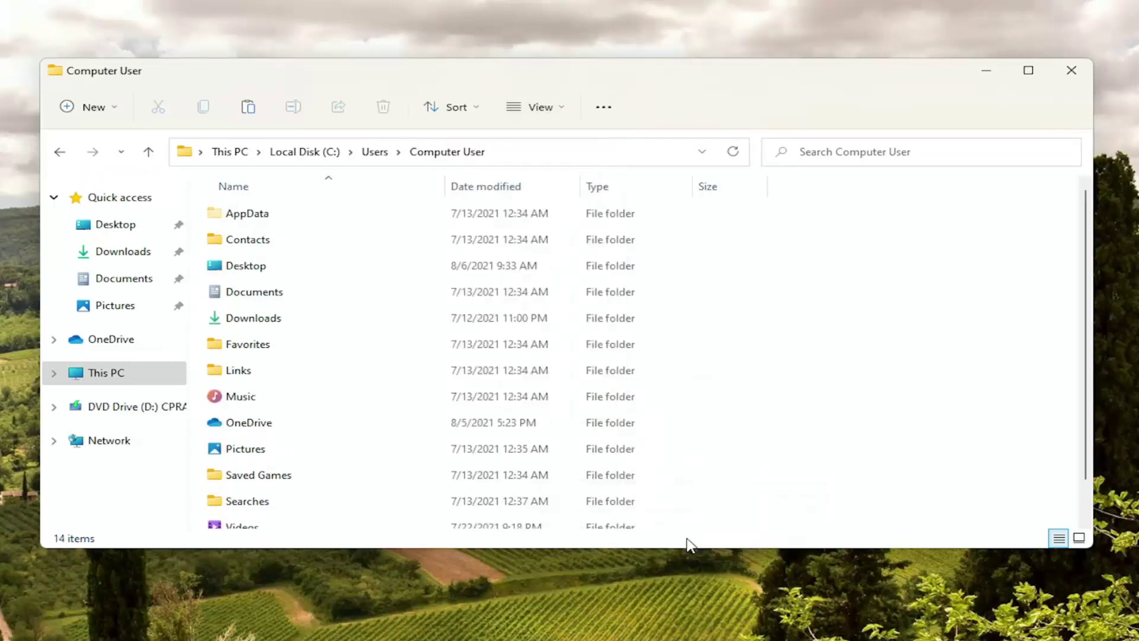
- Open the now-visible AppData folder, then its Local folder
click(237, 214)
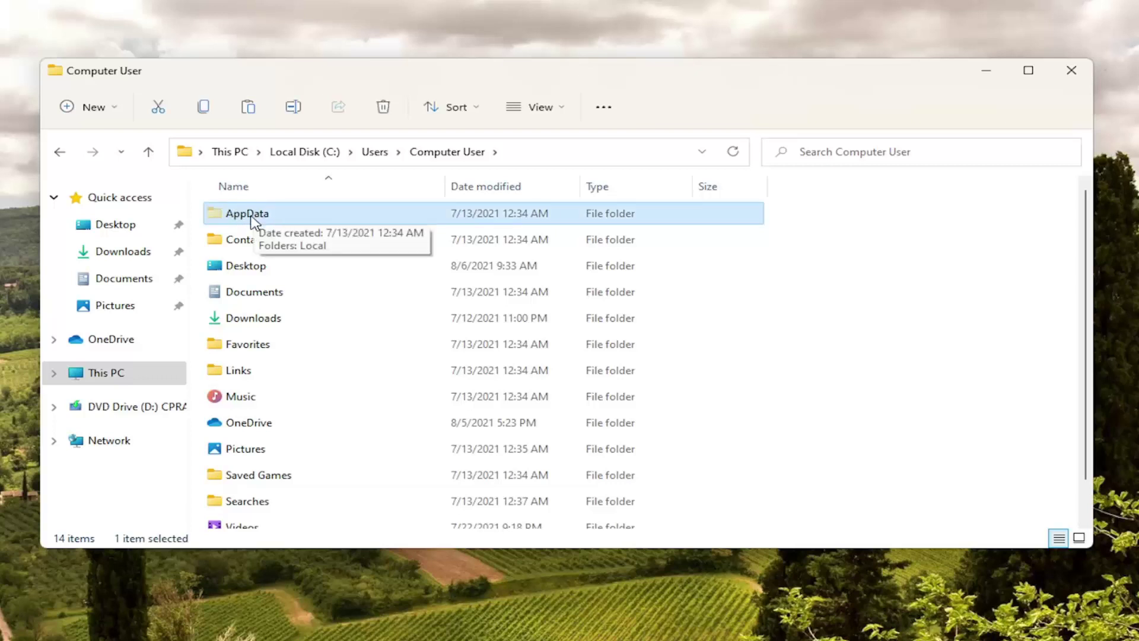
double_click(254, 217)
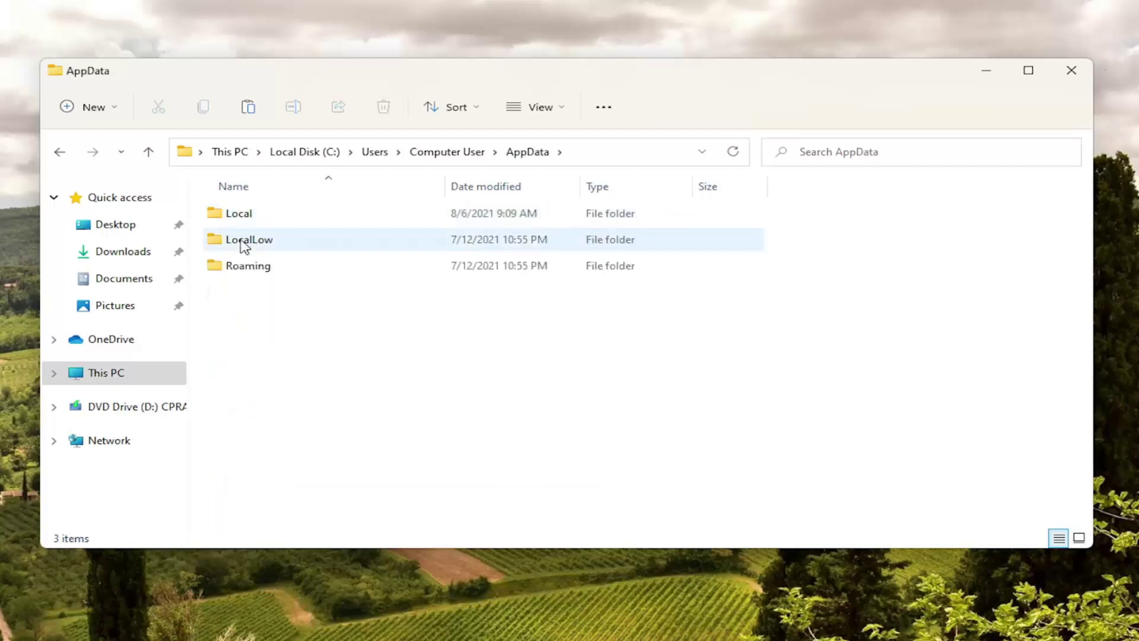
double_click(241, 217)
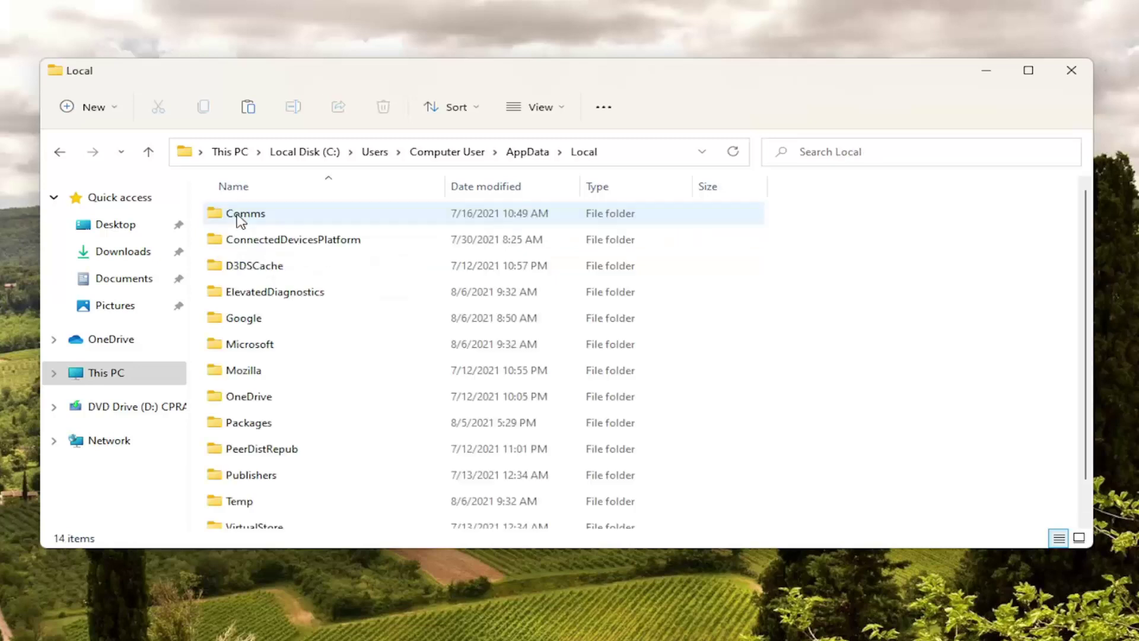
- Open the Packages folder and scroll down to the Microsoft Edge package folder
double_click(258, 424)
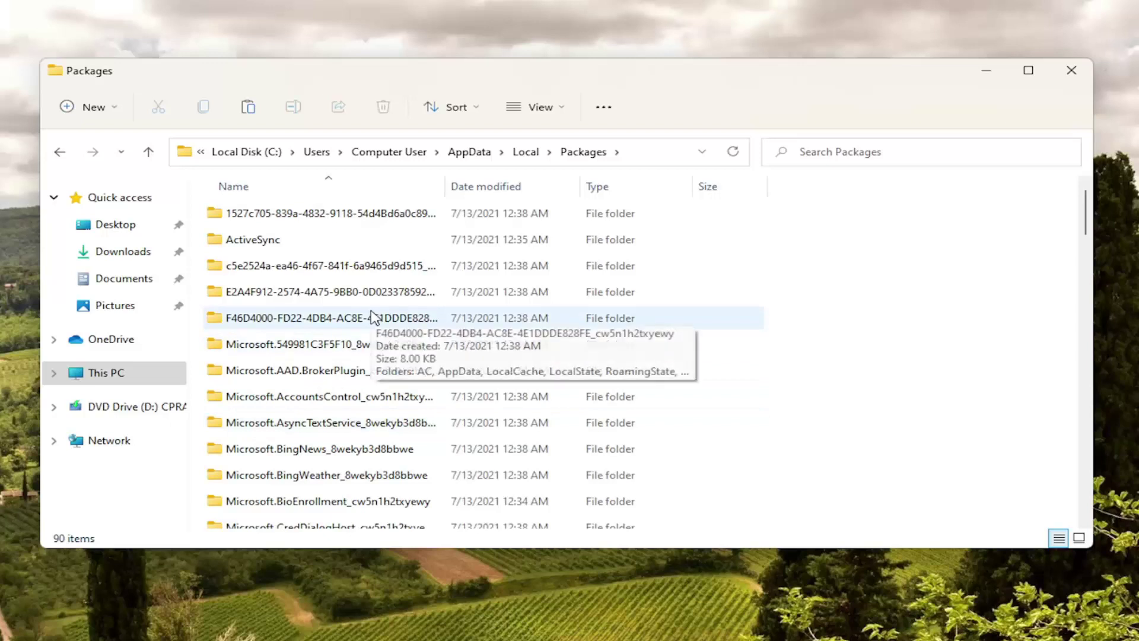
scroll(356, 326, down, 1)
scroll(354, 326, down, 1)
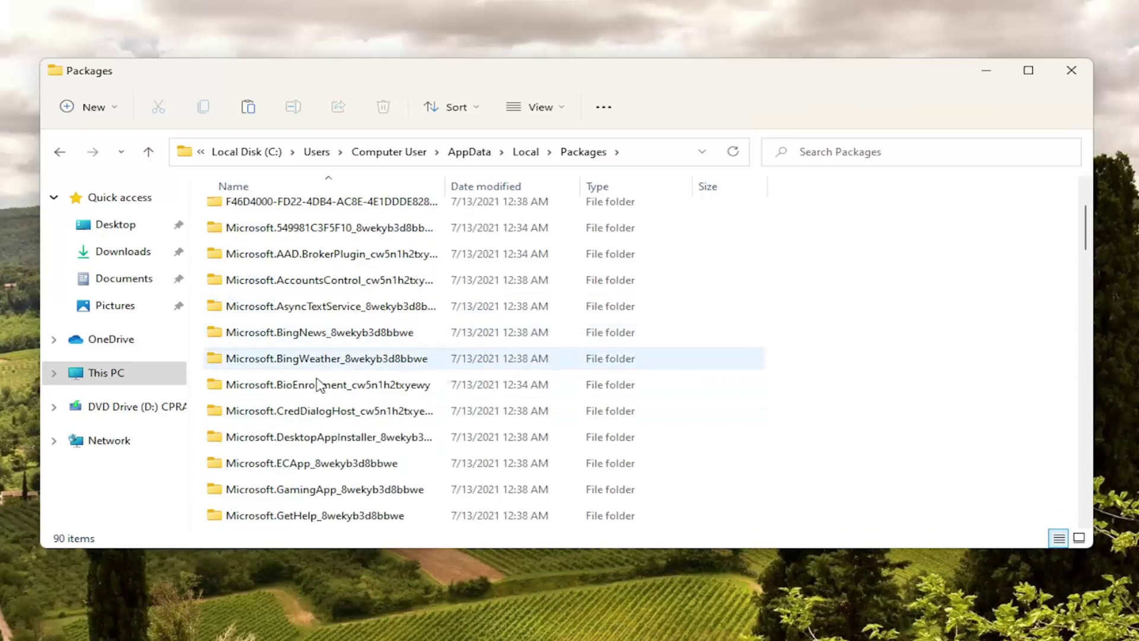
scroll(381, 300, up, 2)
scroll(365, 361, down, 3)
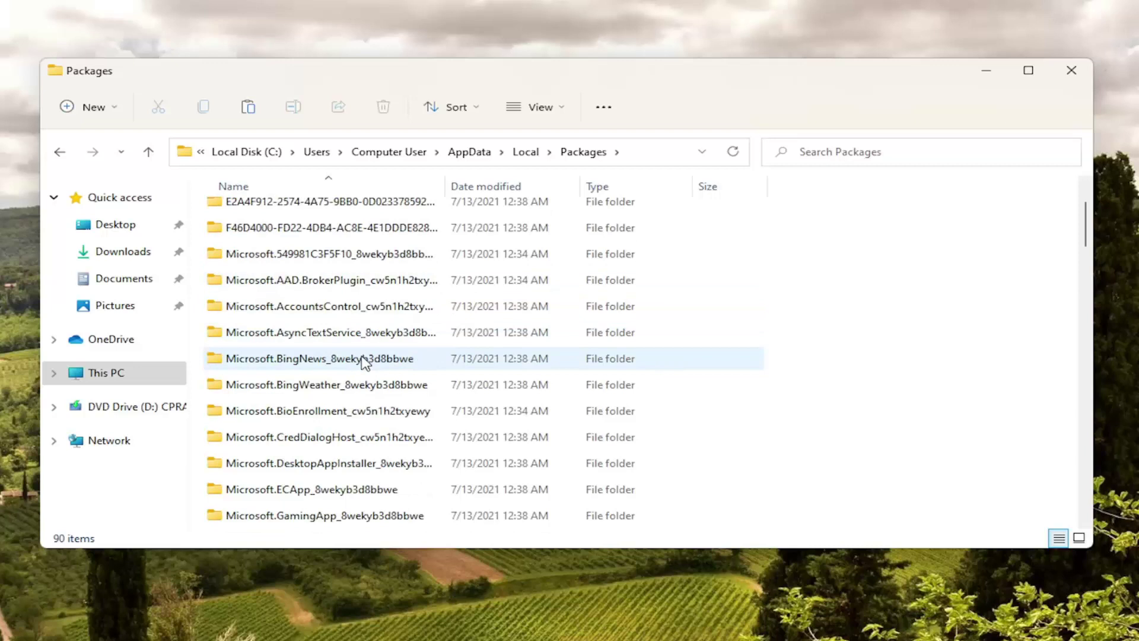
scroll(367, 358, down, 1)
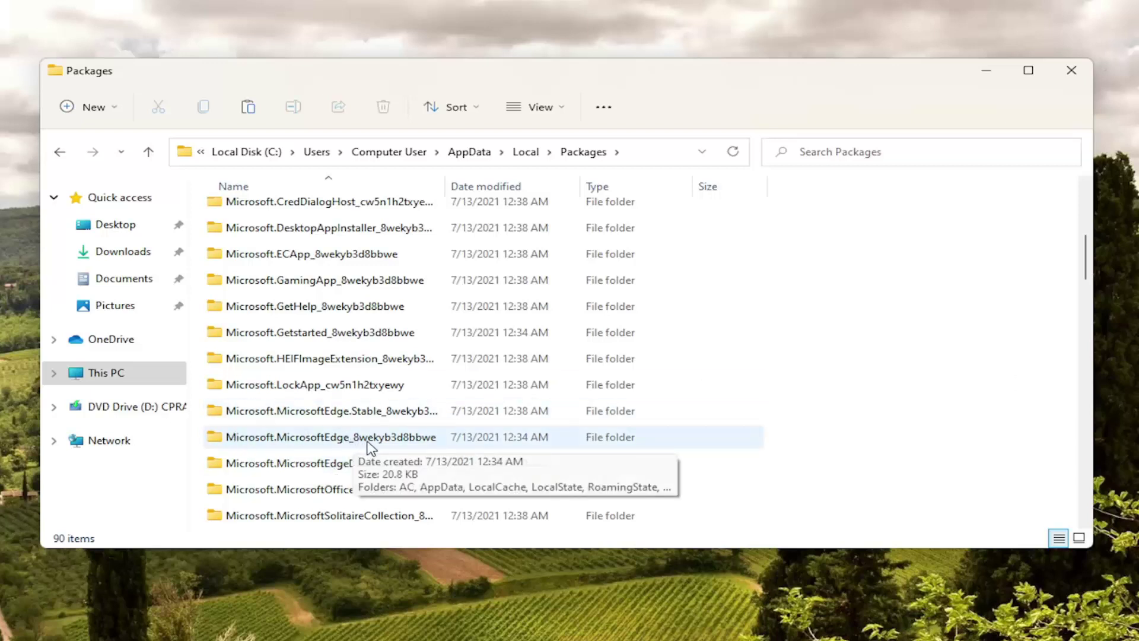
- Delete the Microsoft.MicrosoftEdge_8wekyb3d8bbwe folder, leaving 89 items in Packages
click(309, 440)
scroll(315, 445, up, 1)
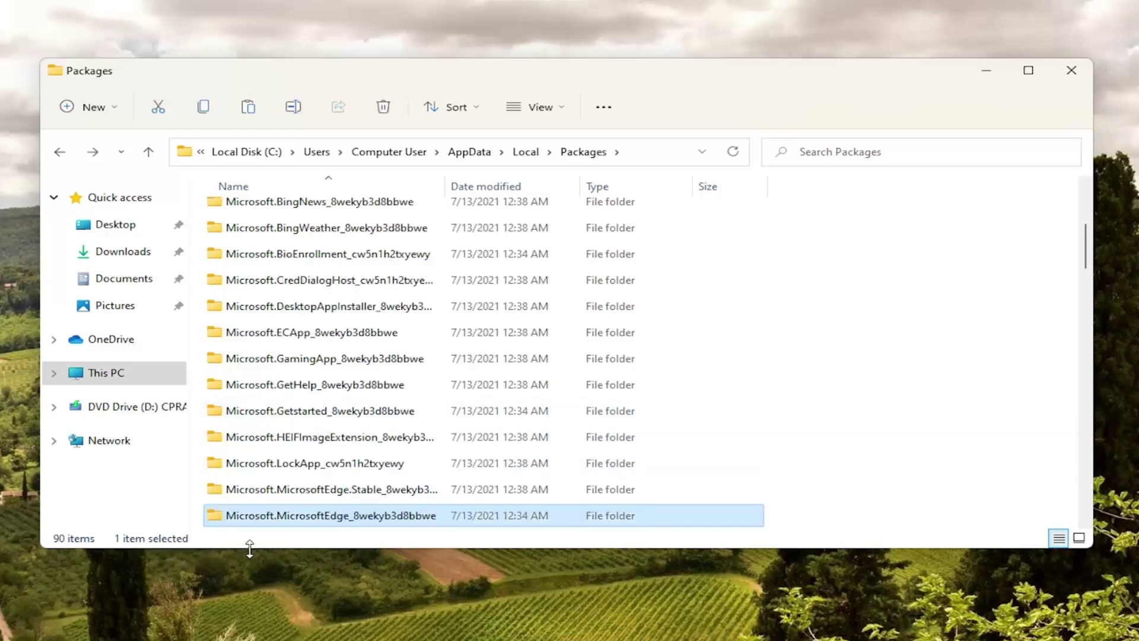
right_click(272, 520)
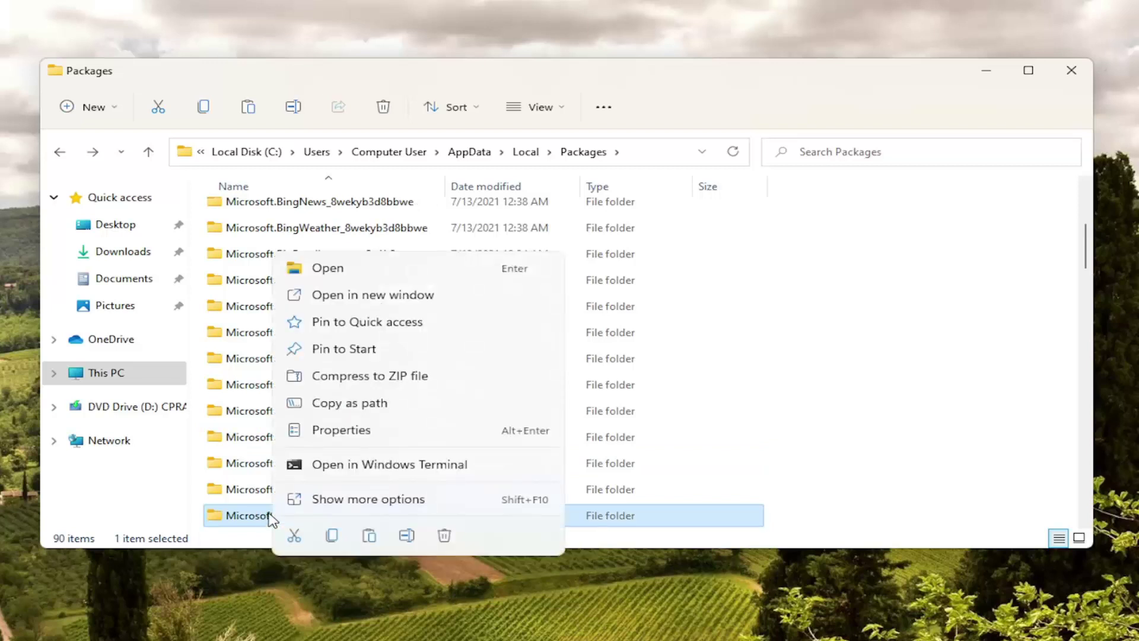
click(444, 536)
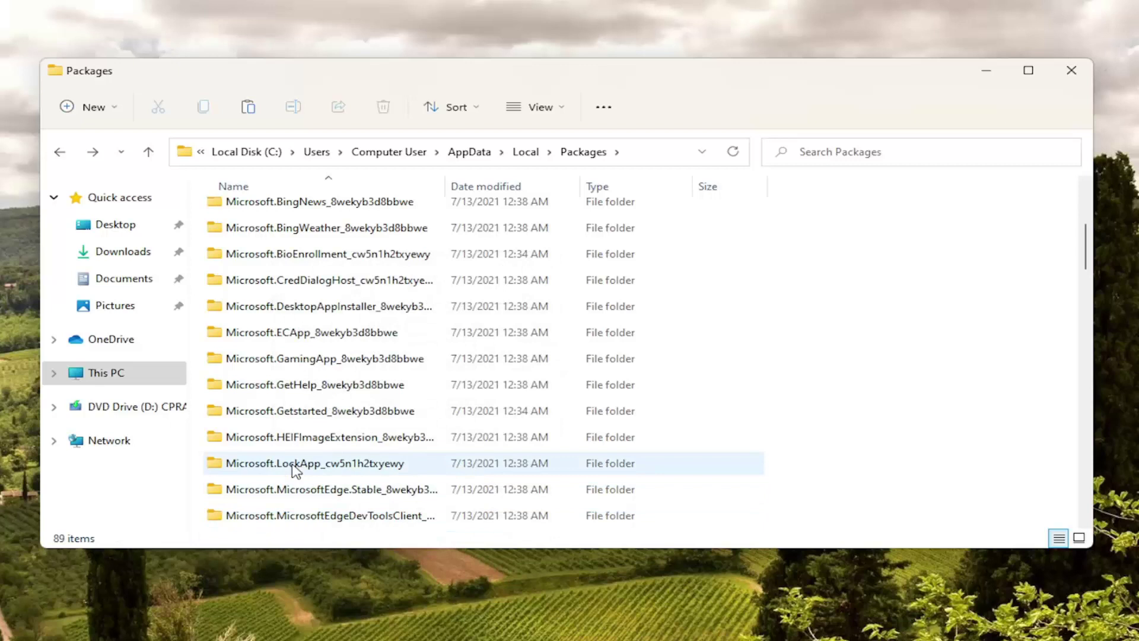
scroll(273, 475, down, 1)
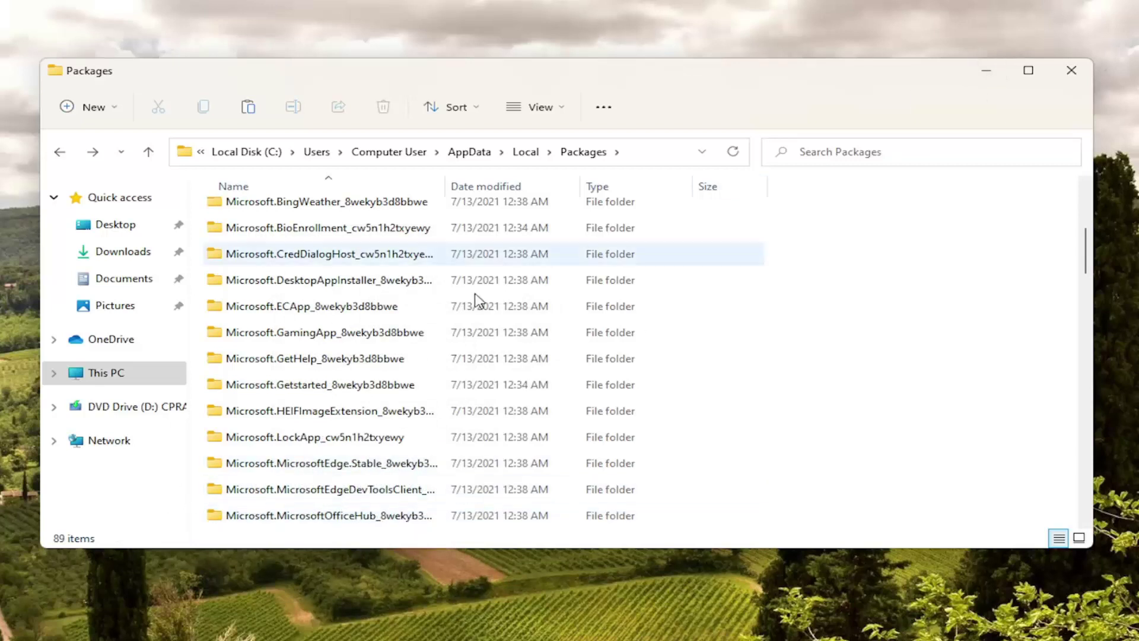
- Close File Explorer and restart the PC from the Start button's power menu
click(1071, 70)
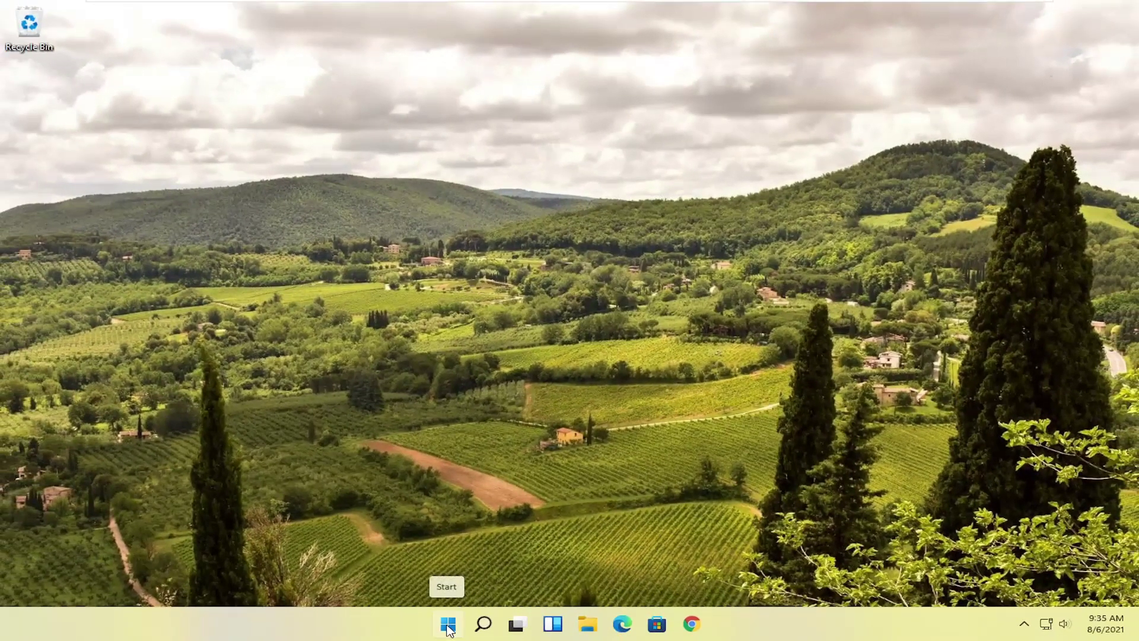
right_click(448, 622)
mouse_move(436, 569)
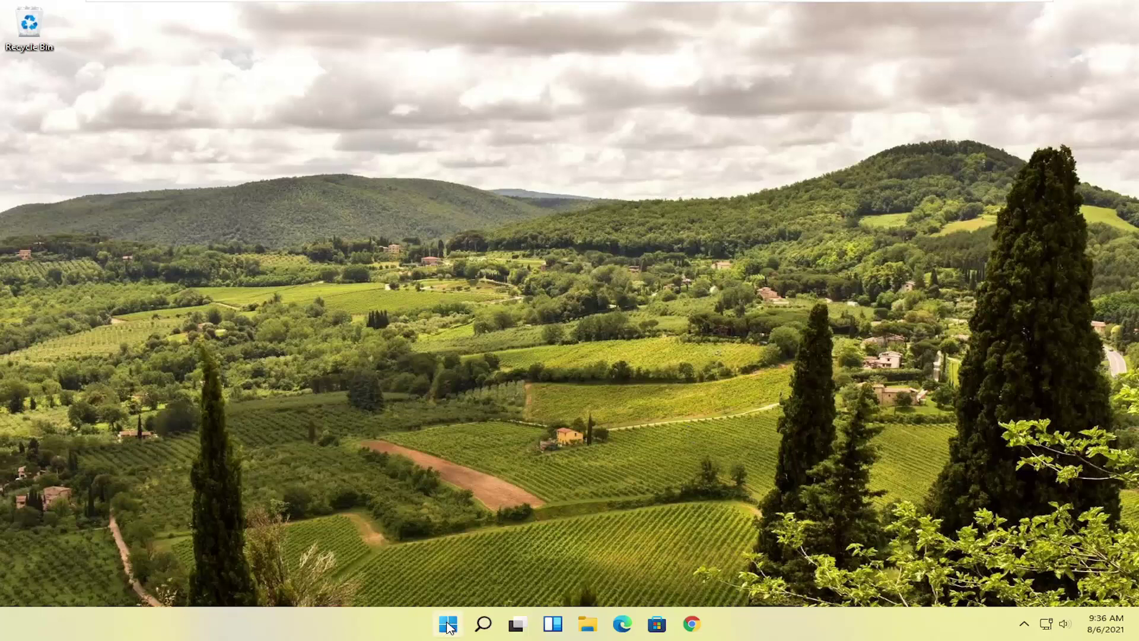
- Search for 'powershell' and launch Windows PowerShell as administrator
click(449, 627)
text(powershell)
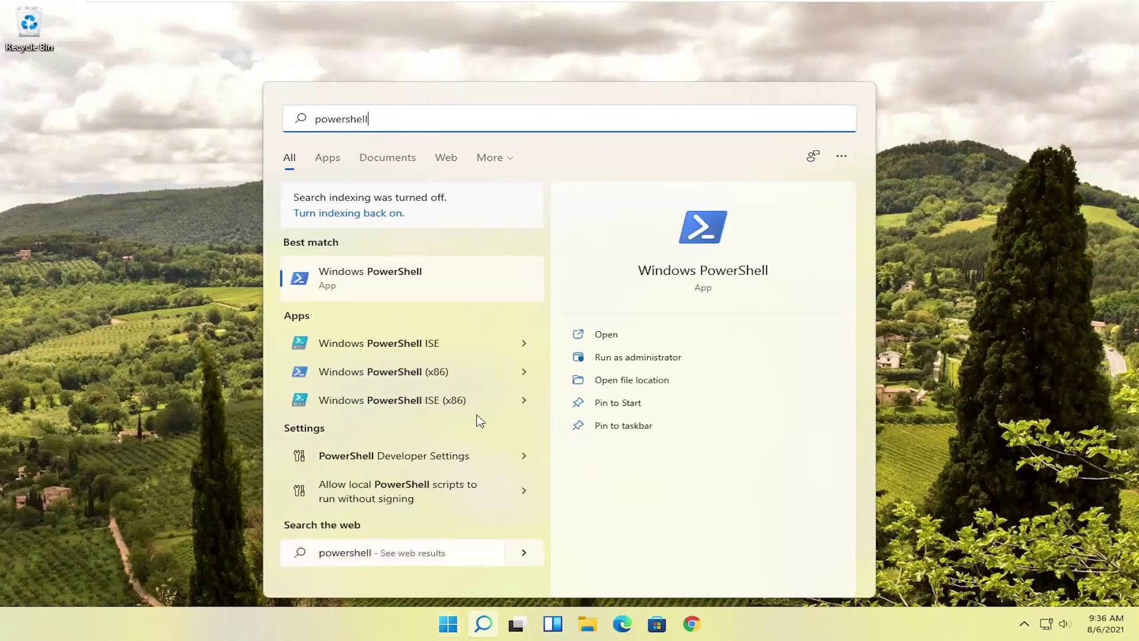
right_click(359, 278)
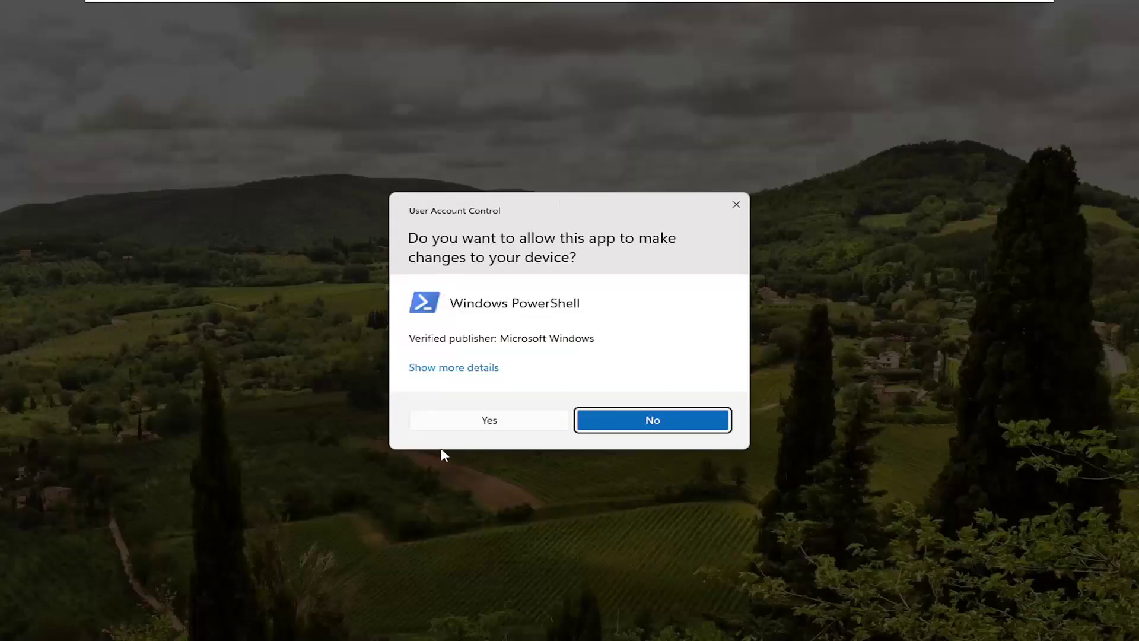
click(461, 420)
- Focus the PowerShell console, clear a stray text selection and reposition the window
click(329, 44)
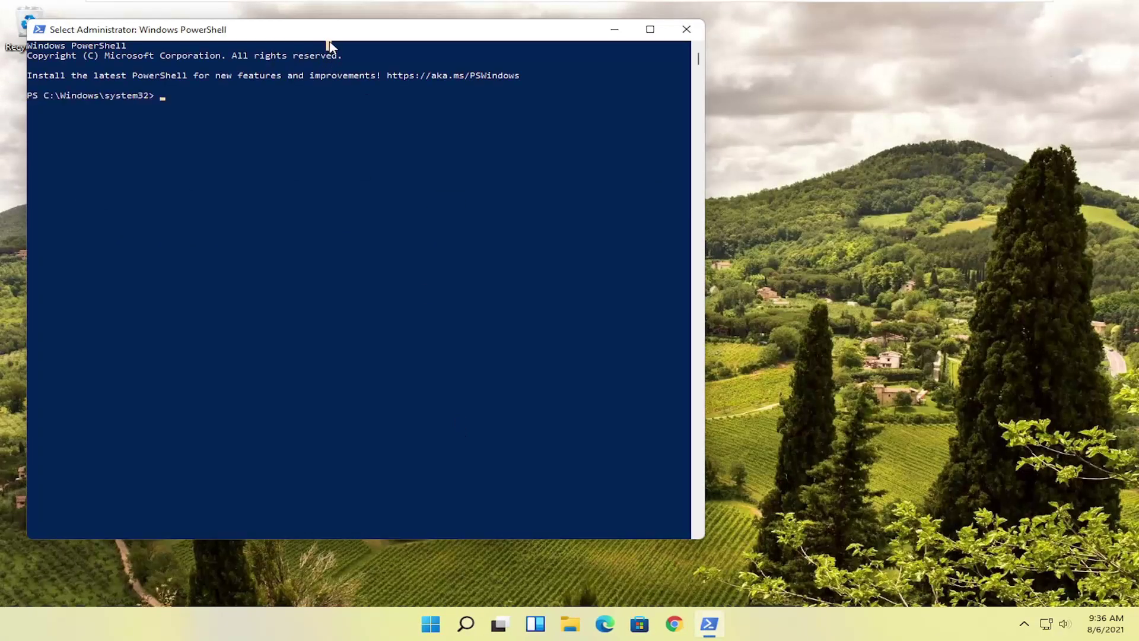
drag(329, 44, 452, 48)
click(368, 75)
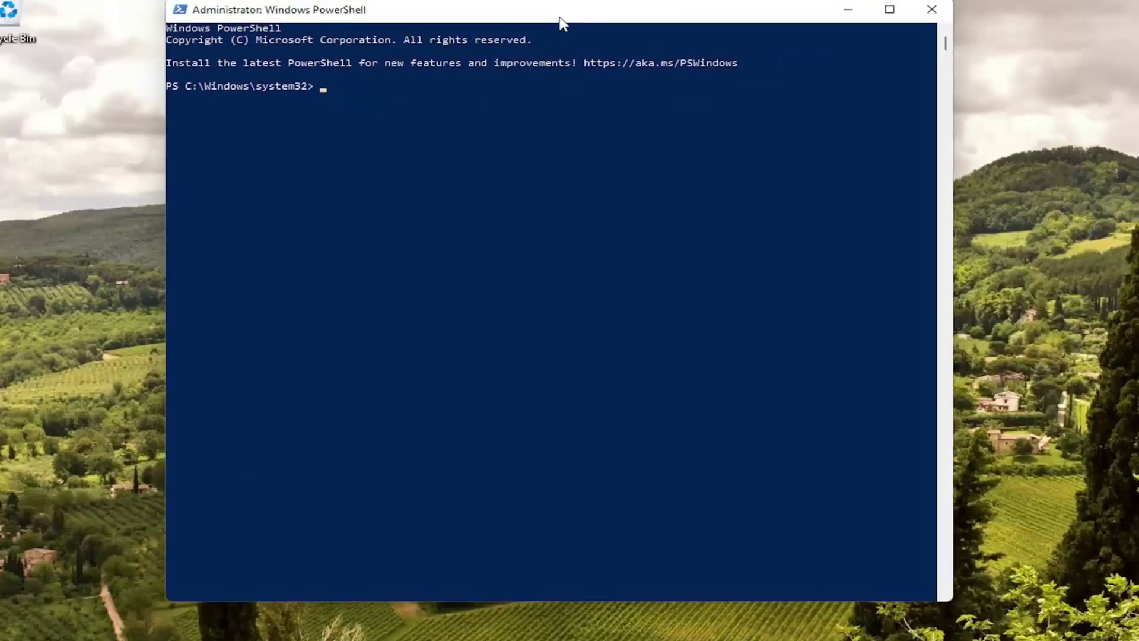
drag(559, 21, 562, 37)
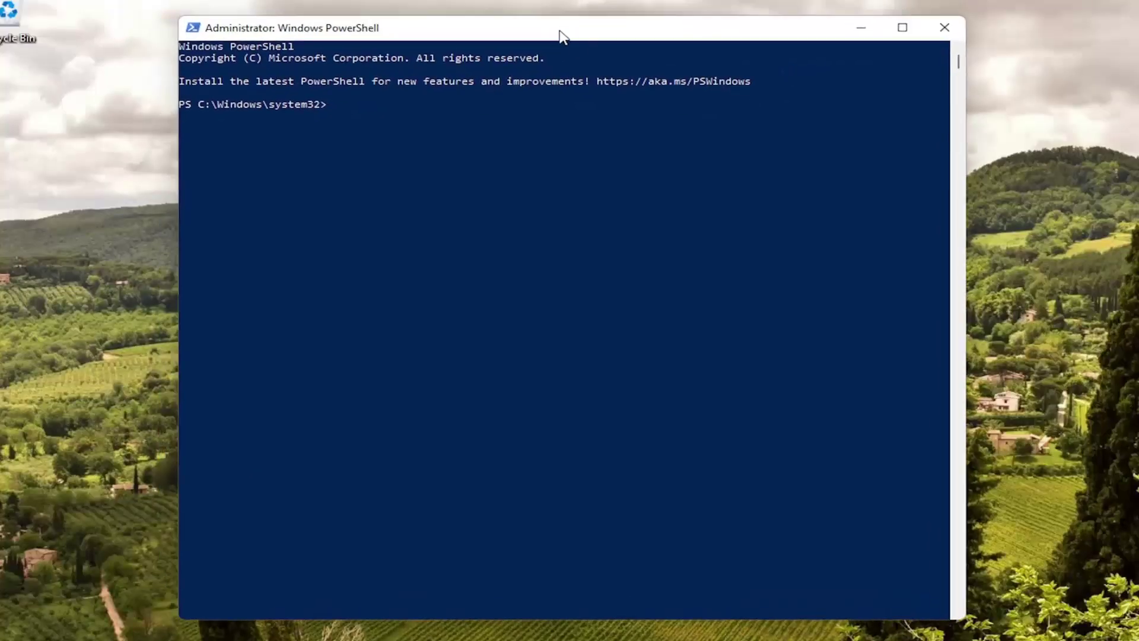
- Paste the Add-AppxPackage Edge re-registration command and run it
right_click(563, 37)
mouse_move(657, 159)
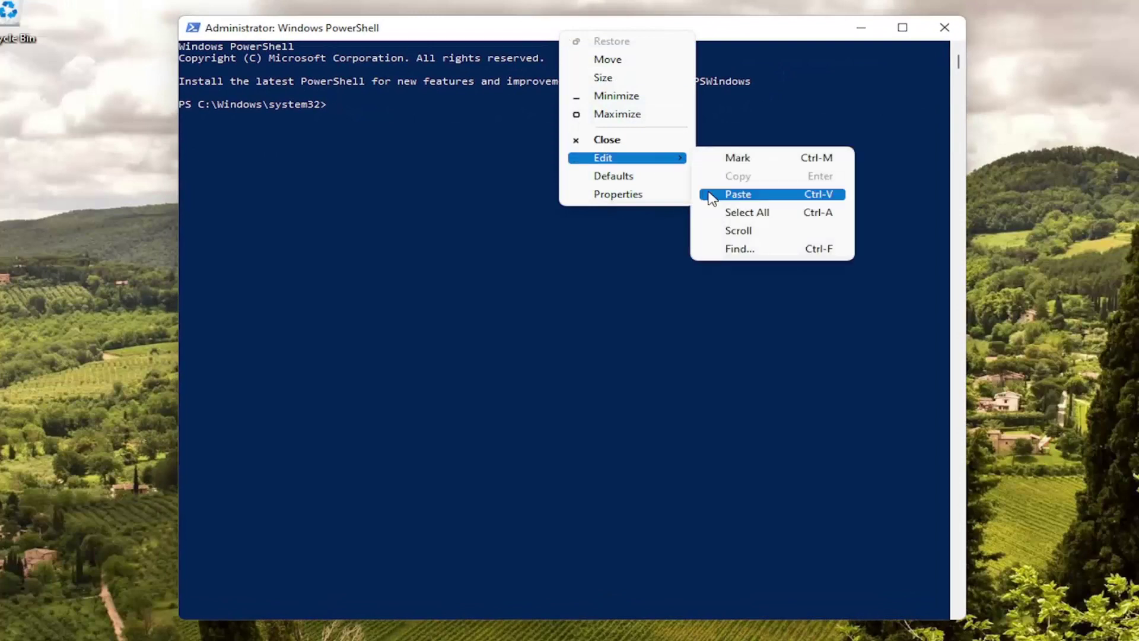
click(738, 195)
key(Return)
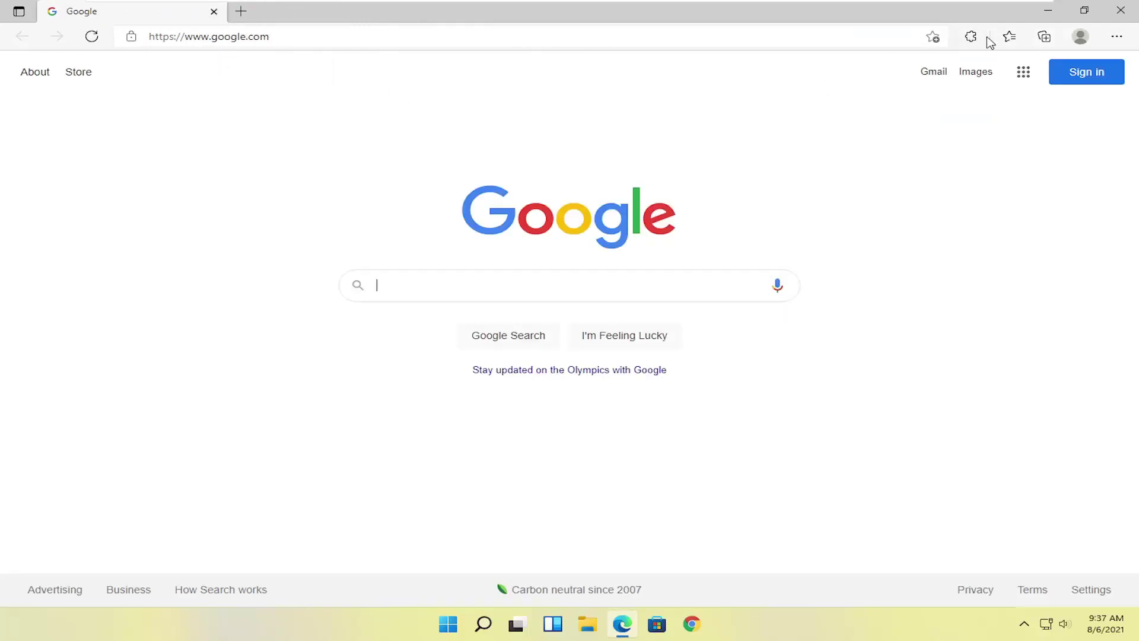
- Reset Microsoft Edge through Settings > Reset settings, confirming the restore to defaults
click(1116, 38)
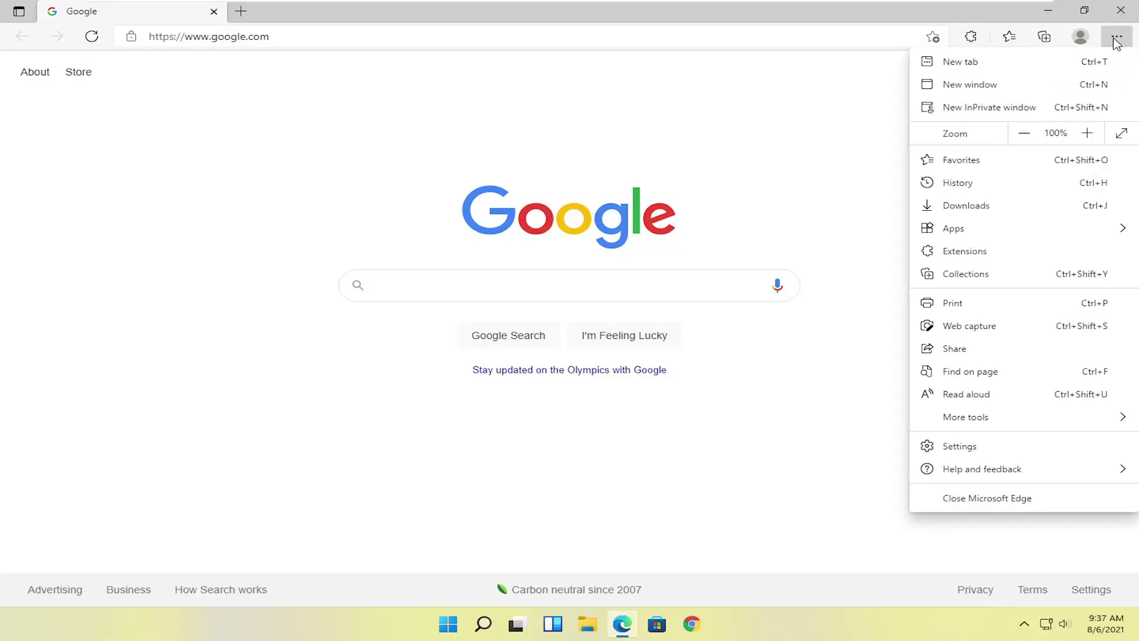
click(940, 455)
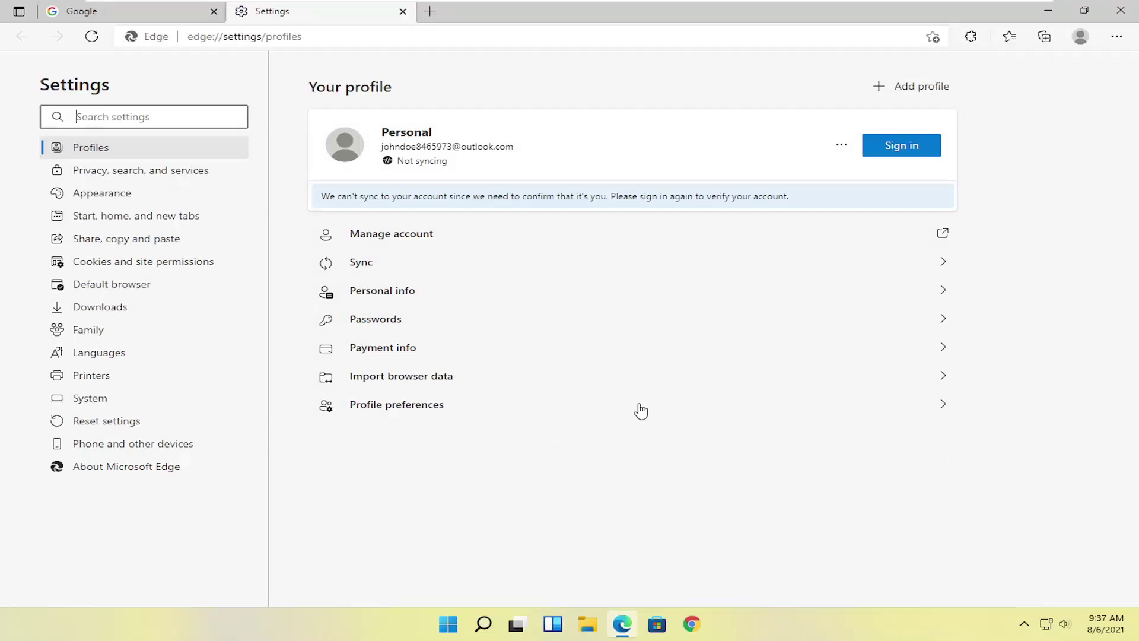
click(92, 425)
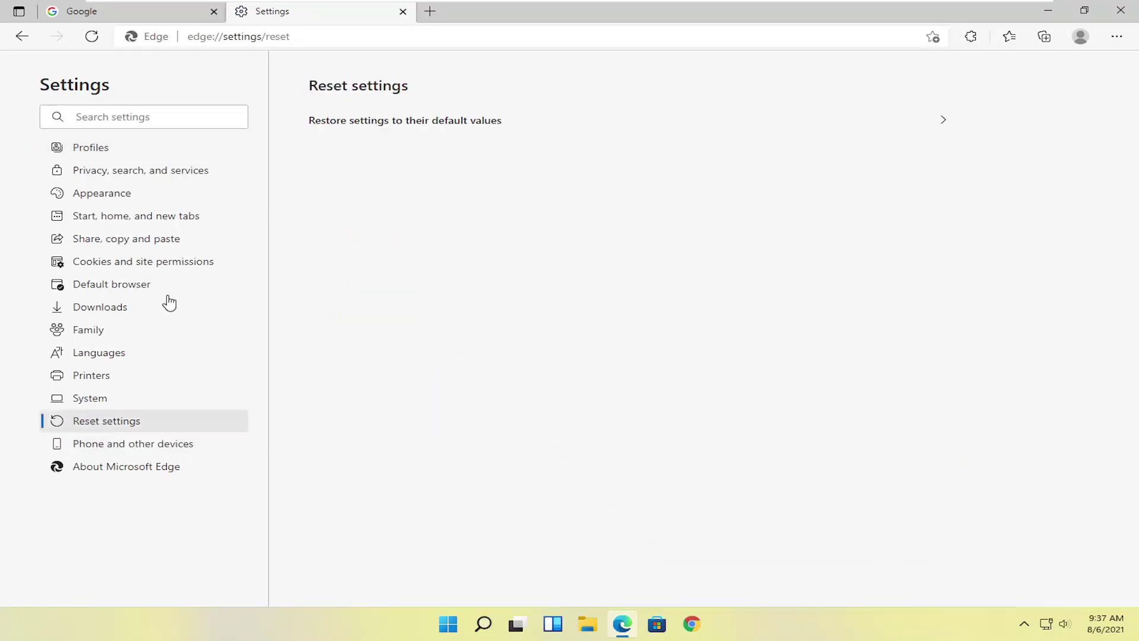
click(457, 129)
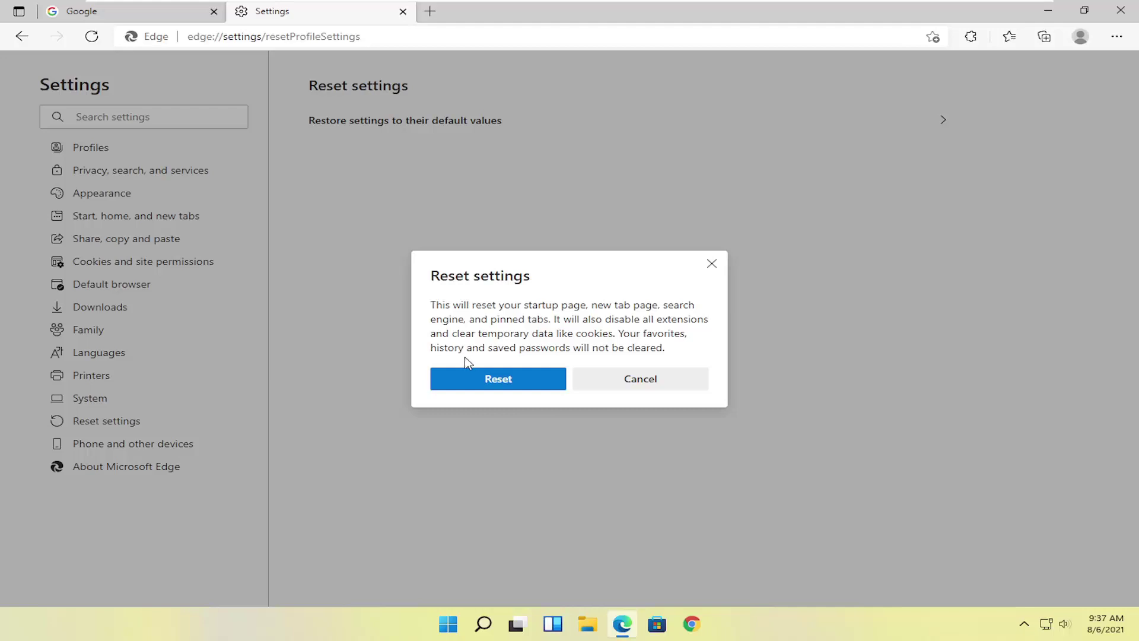
click(499, 383)
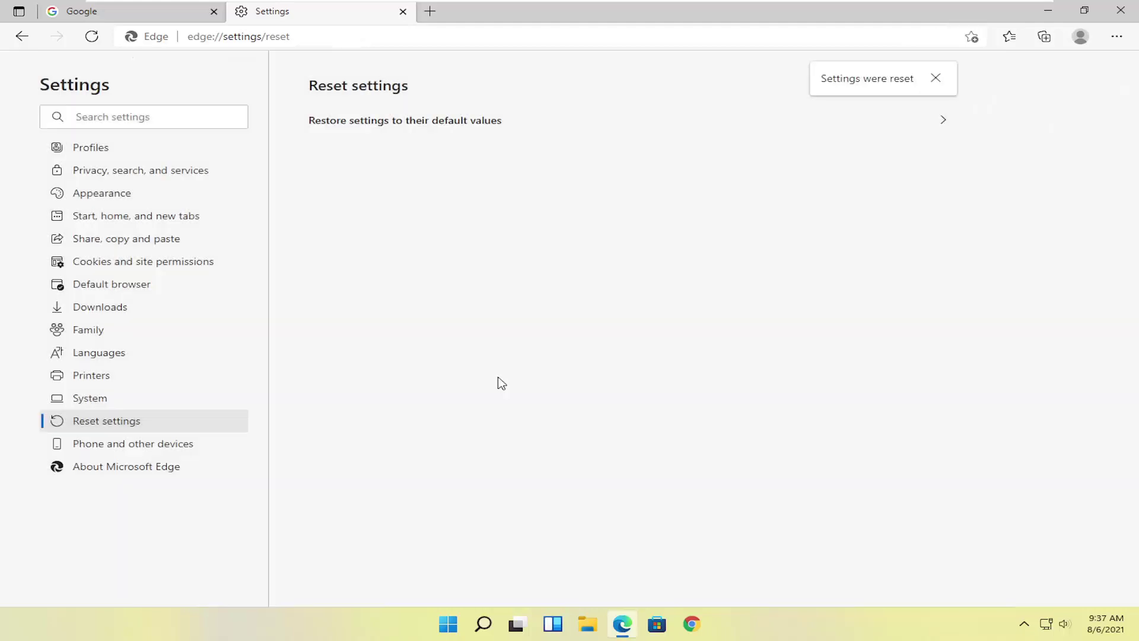
- Close Edge and reach Apps & features by searching 'apps and fea'
click(1121, 10)
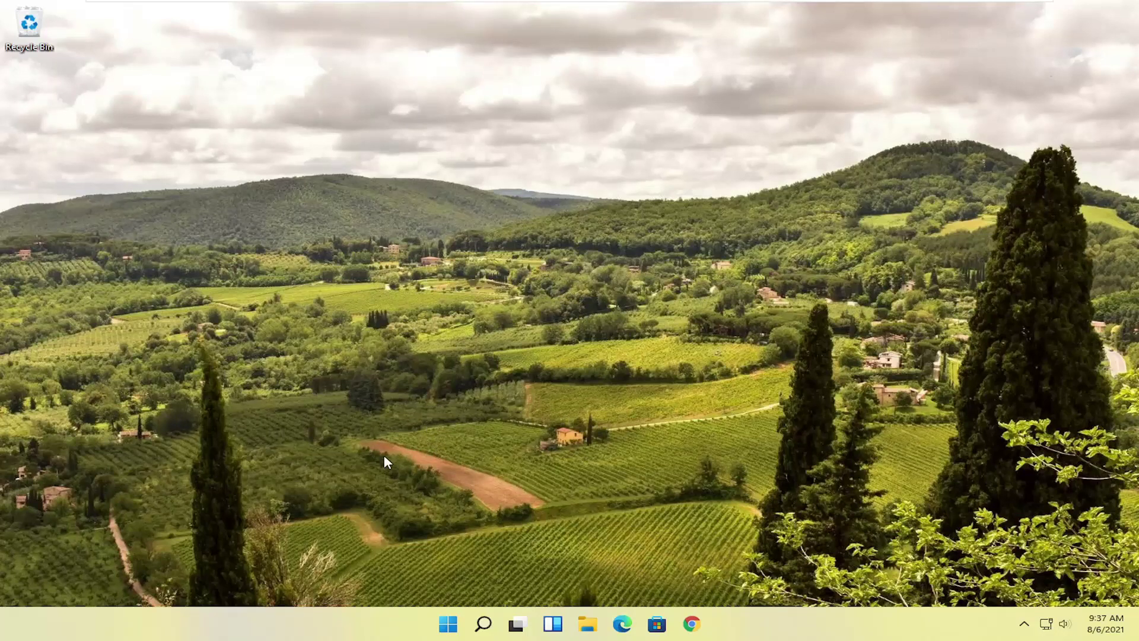
click(477, 621)
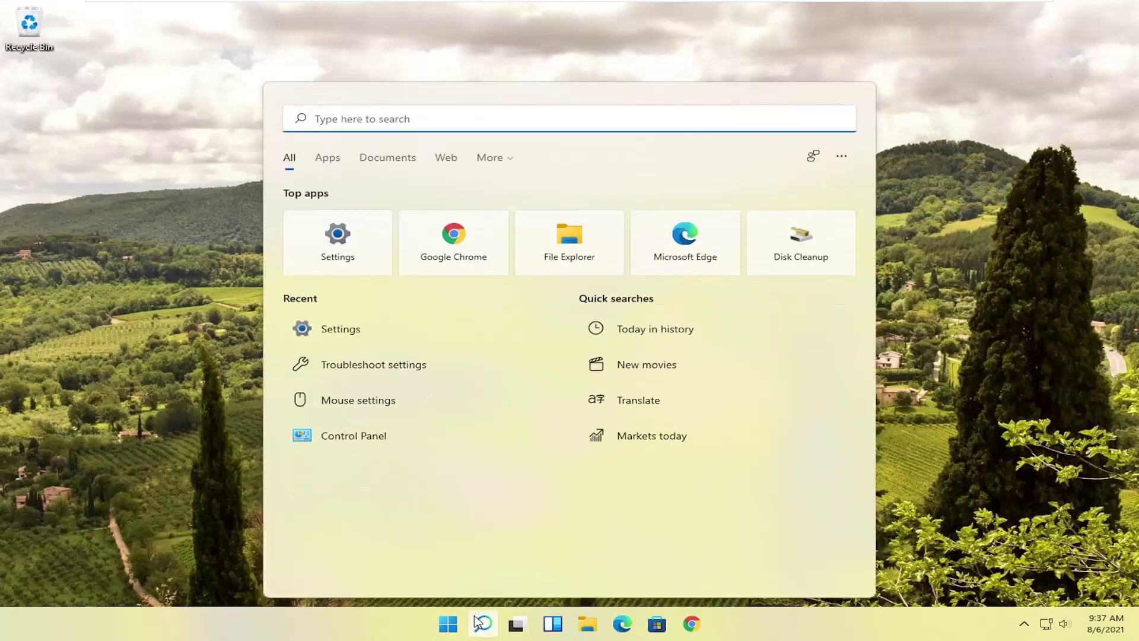
text(apps)
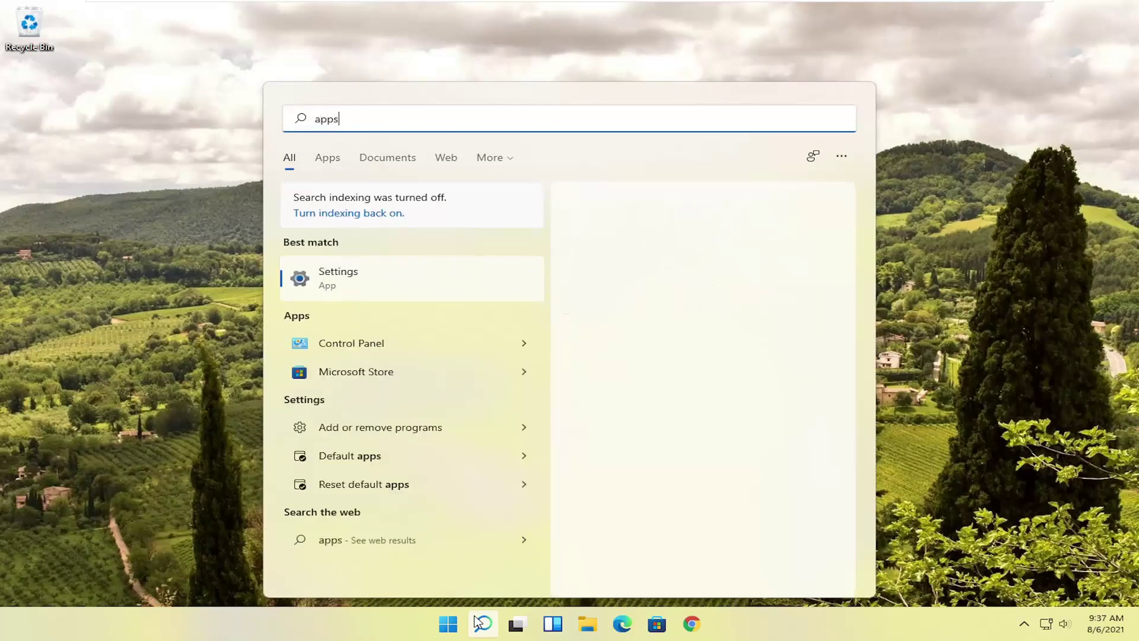
text( and fea)
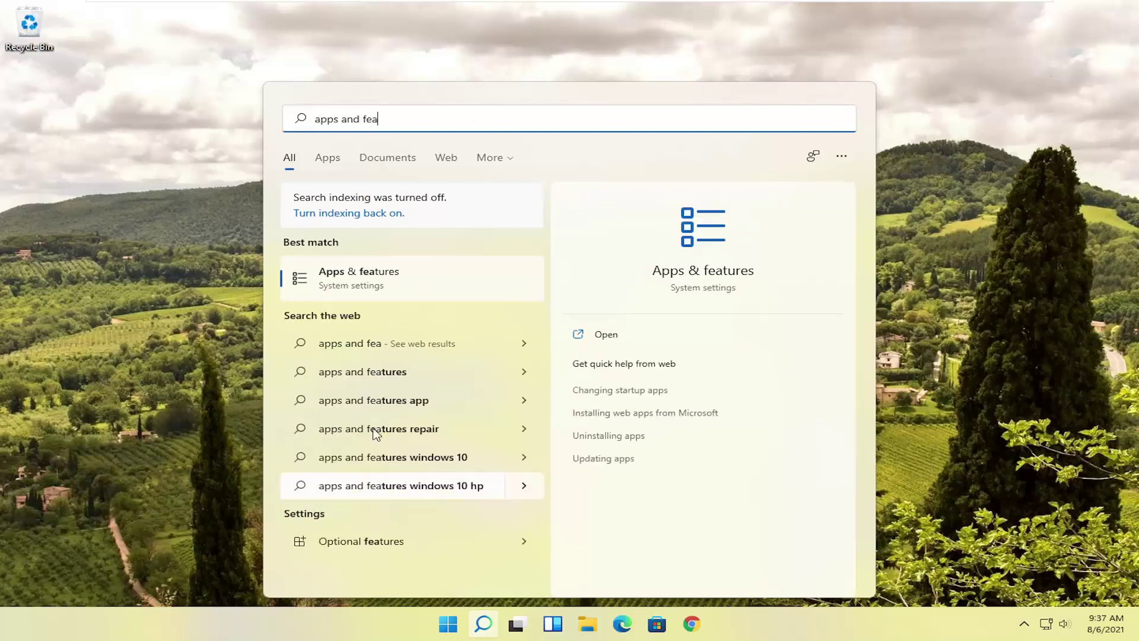
click(375, 278)
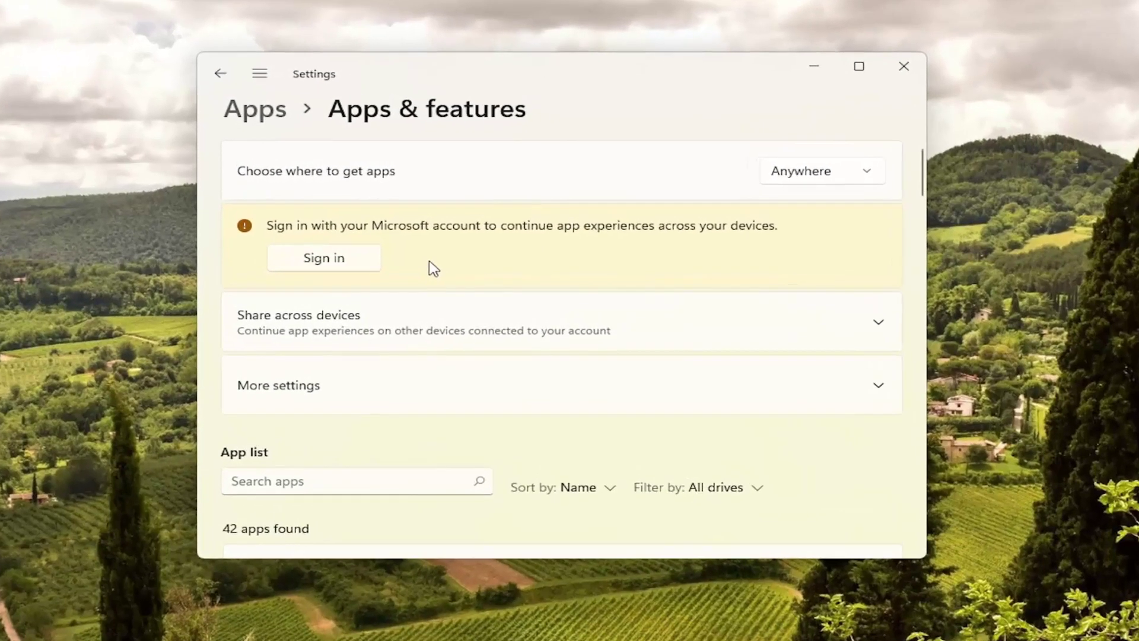
- Filter the installed apps by 'edge' and open the options menu for Microsoft Edge
scroll(434, 268, down, 3)
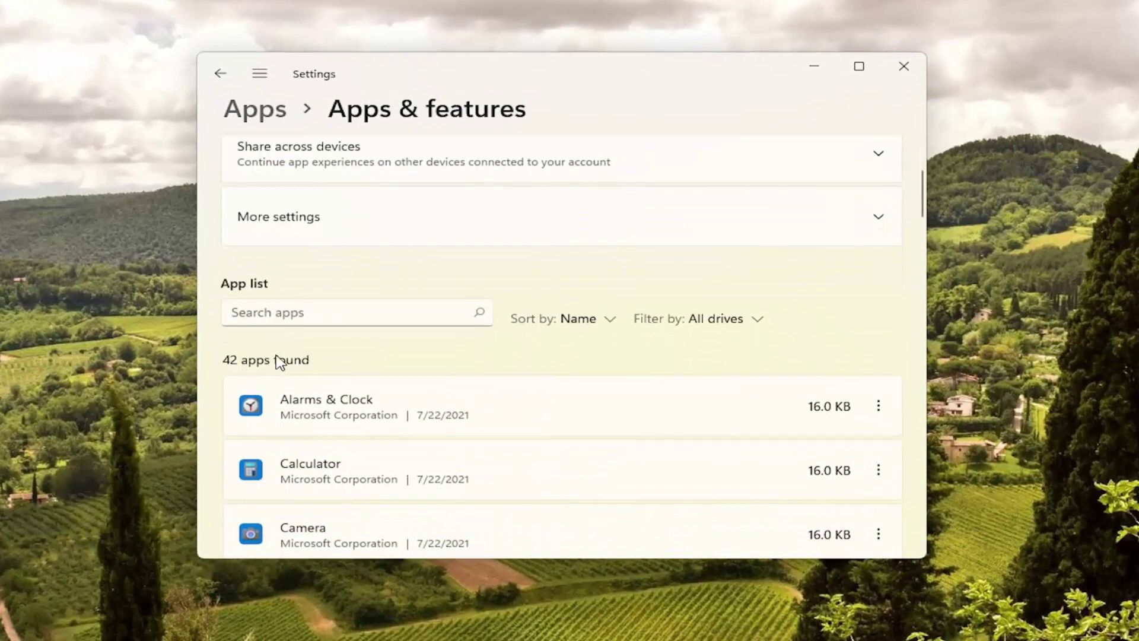
click(274, 308)
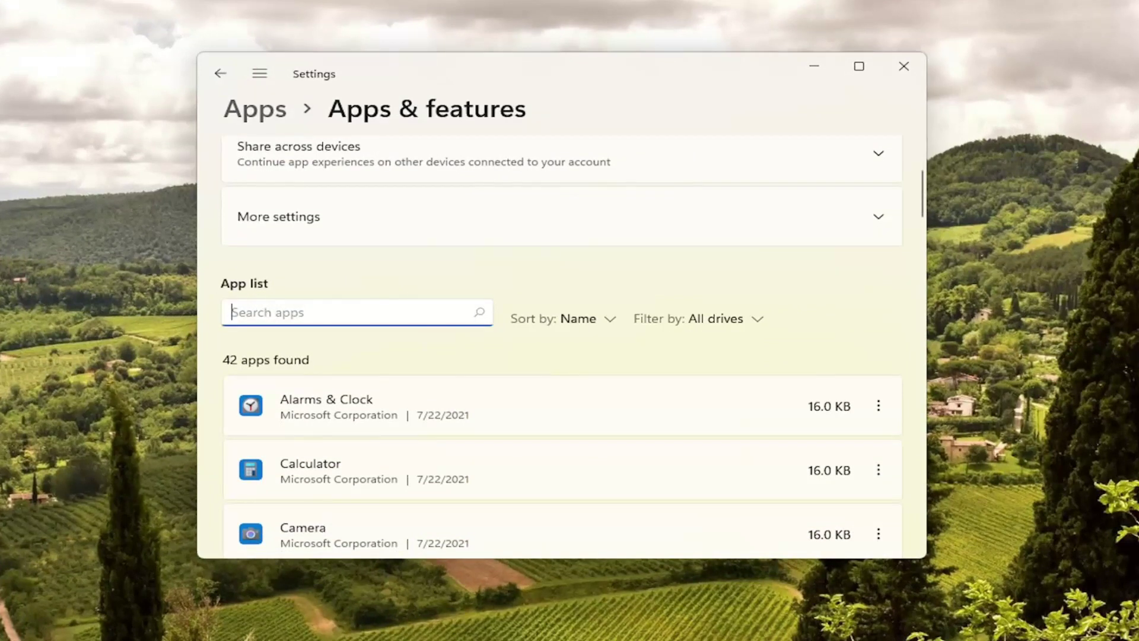
text(edge)
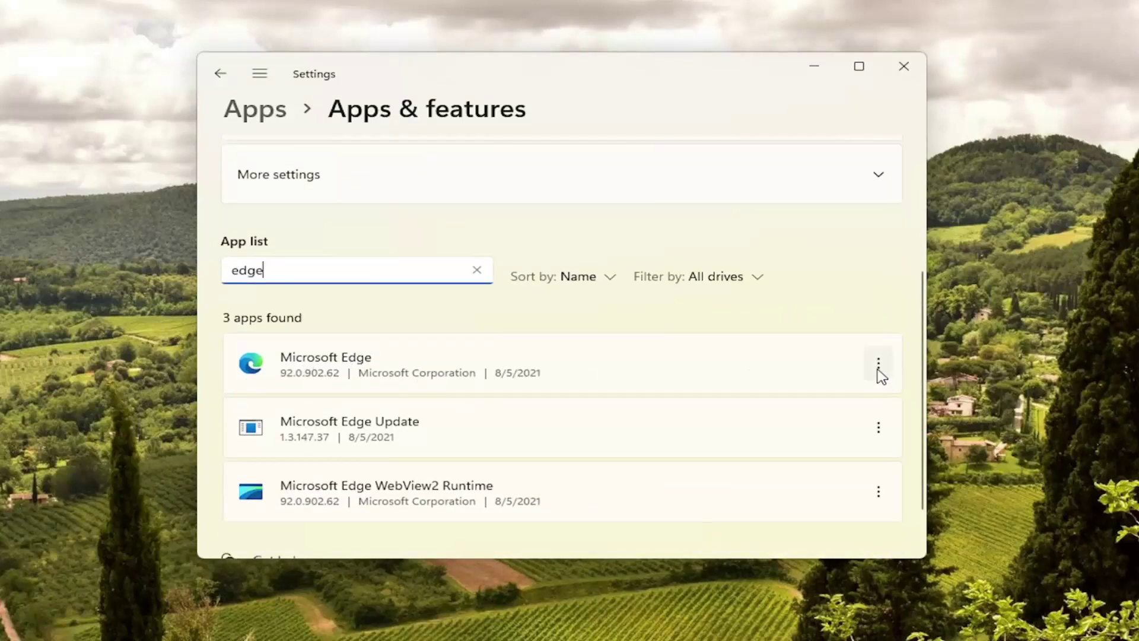
click(878, 373)
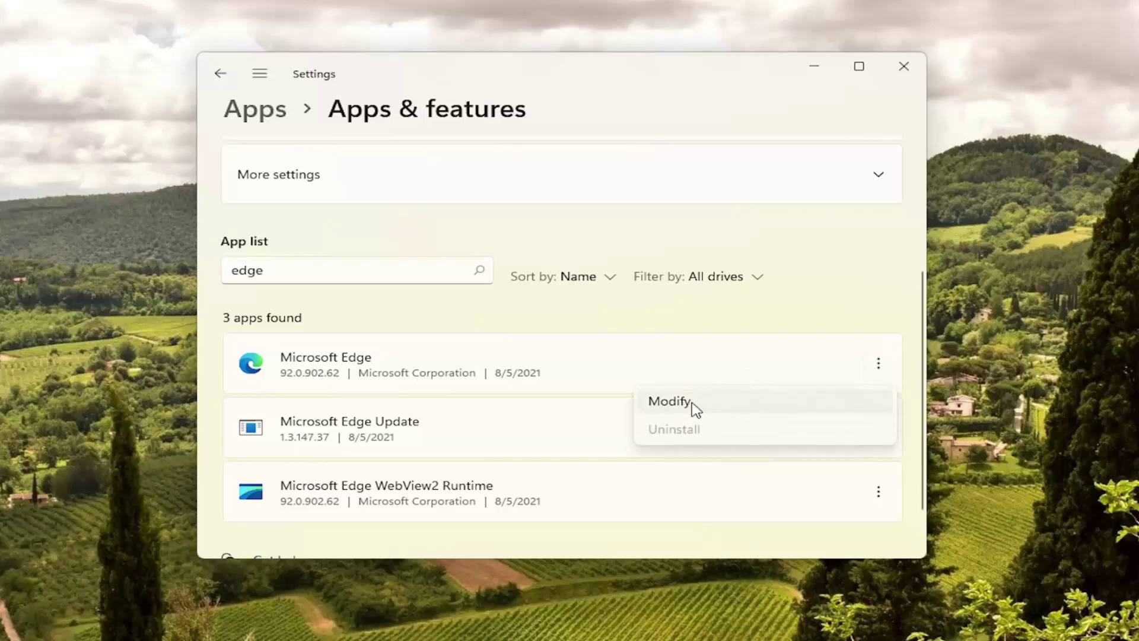
- Choose Modify for Microsoft Edge, approve the Edge Update prompt, and minimize Settings
click(665, 401)
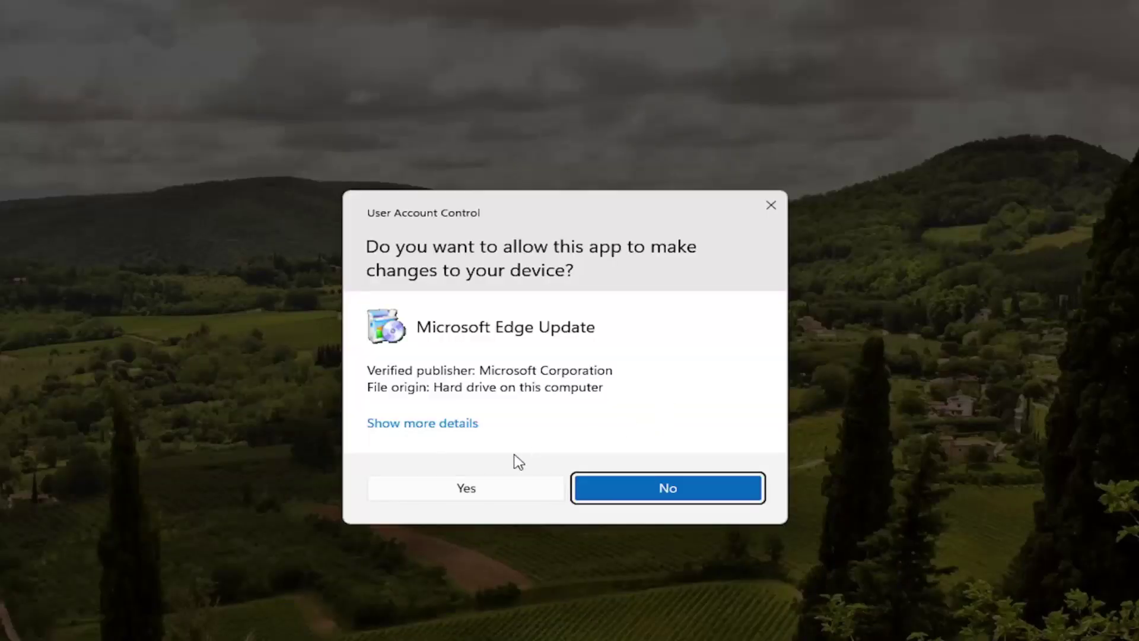
click(430, 494)
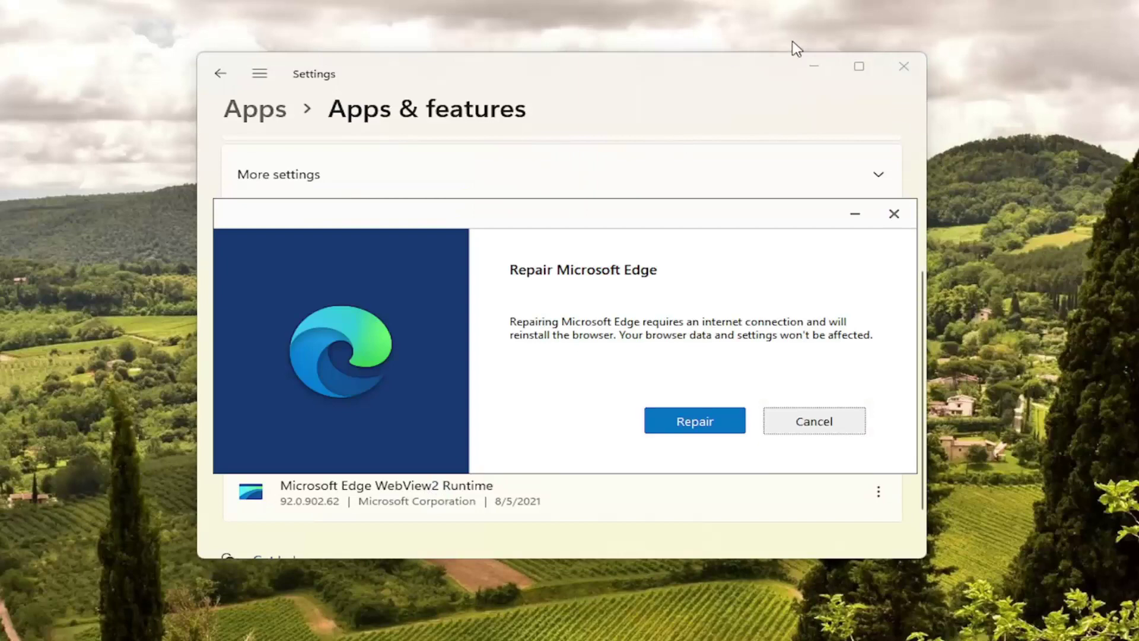
click(814, 65)
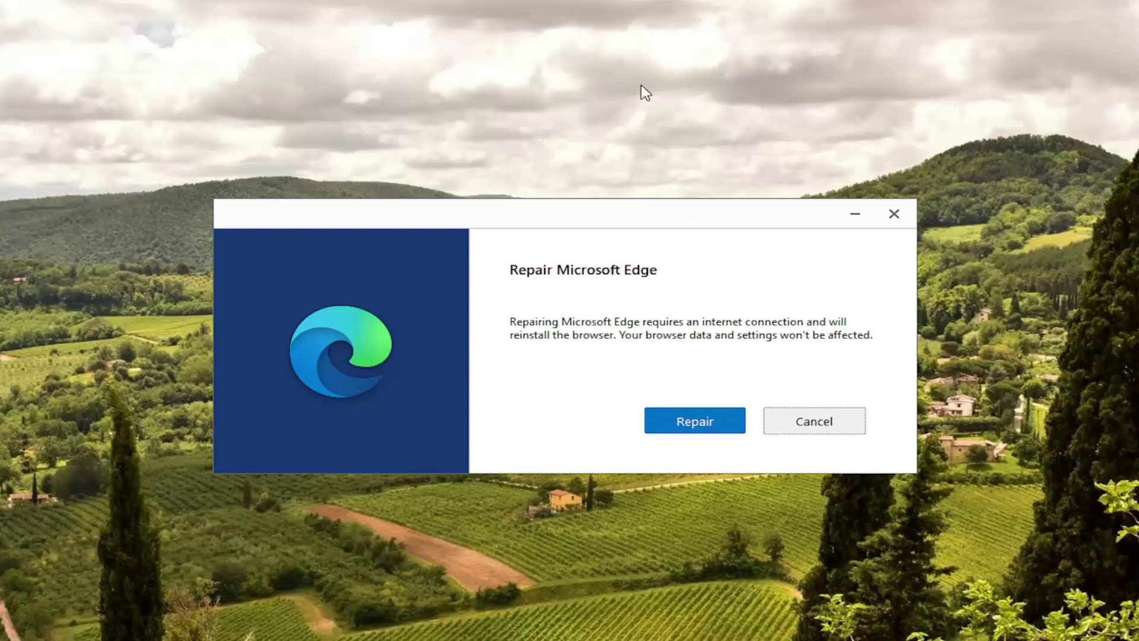
- Confirm Repair so Microsoft Edge downloads and reinstalls itself
click(682, 426)
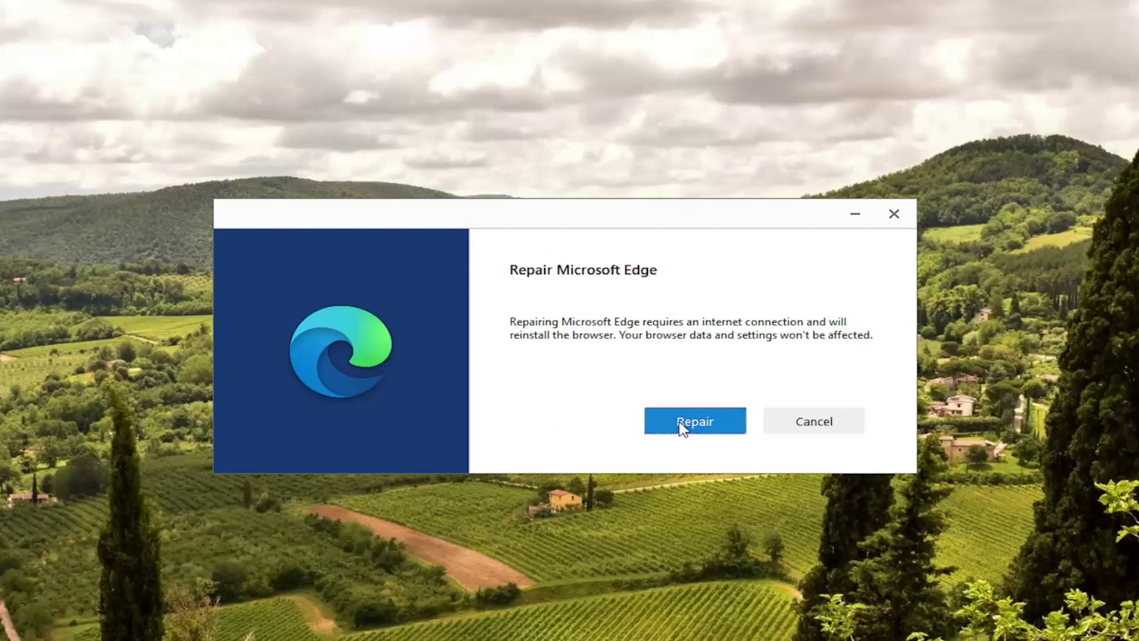